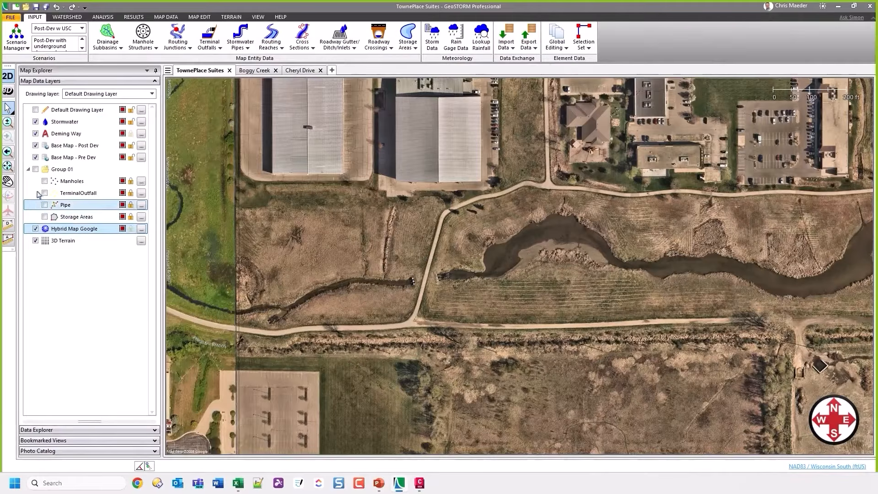
- Hide the Base Map - Post Dev and Base Map - Pre Dev layers so the Google imagery shows at the culvert crossing
left_click(36, 146)
left_click(35, 157)
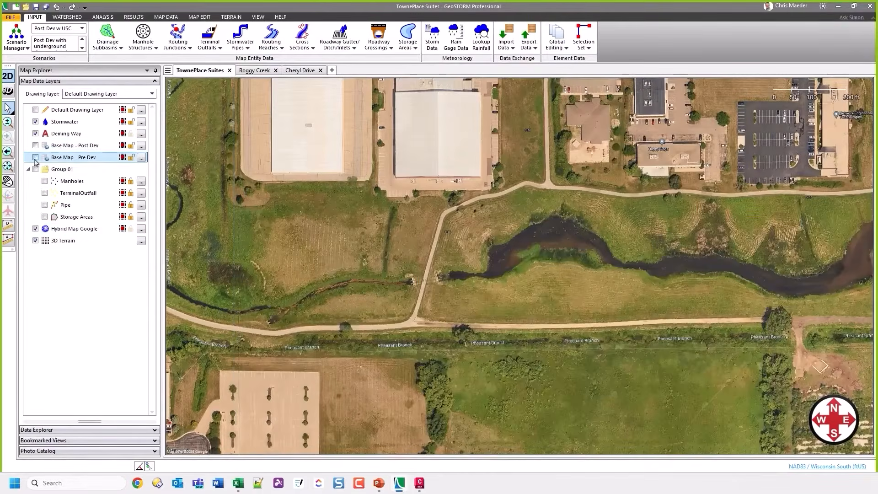
scroll(434, 288, "up", 5)
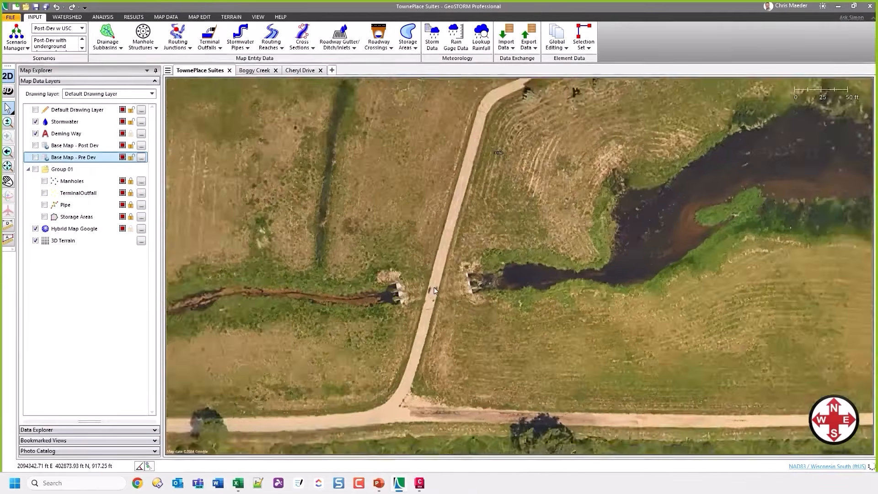
scroll(434, 291, "up", 1)
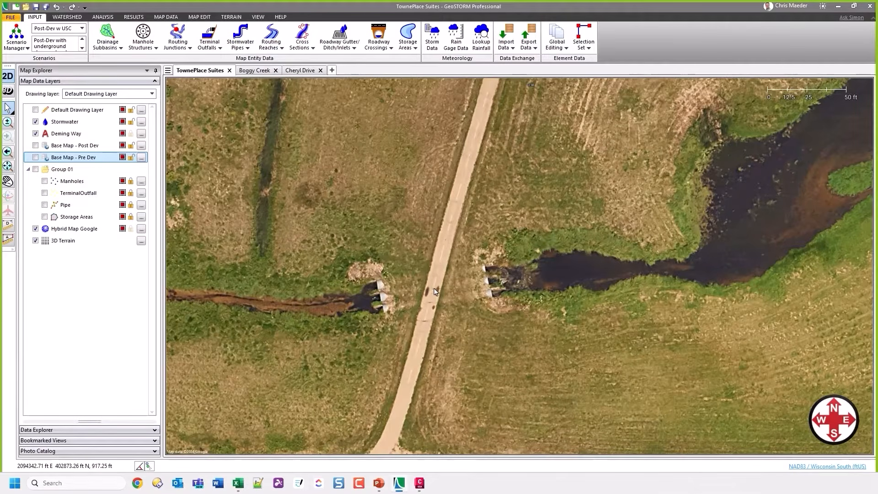
scroll(434, 291, "down", 1)
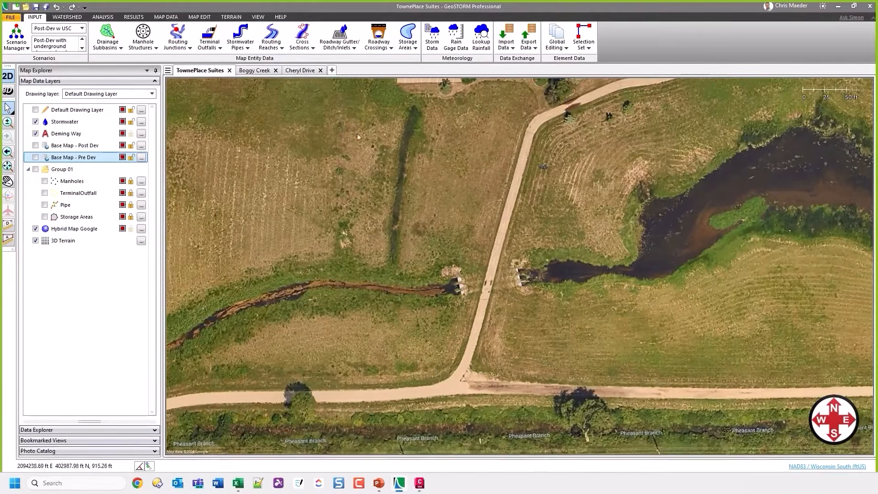
- Open the Draw Routing Reaches command and review its junction naming and cross section shape options, keeping Trapezoidal Channel
left_click(275, 52)
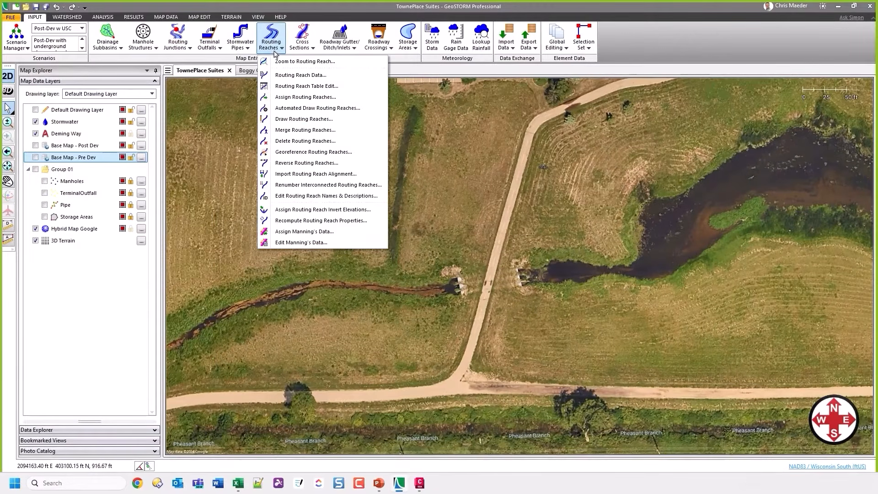
left_click(276, 120)
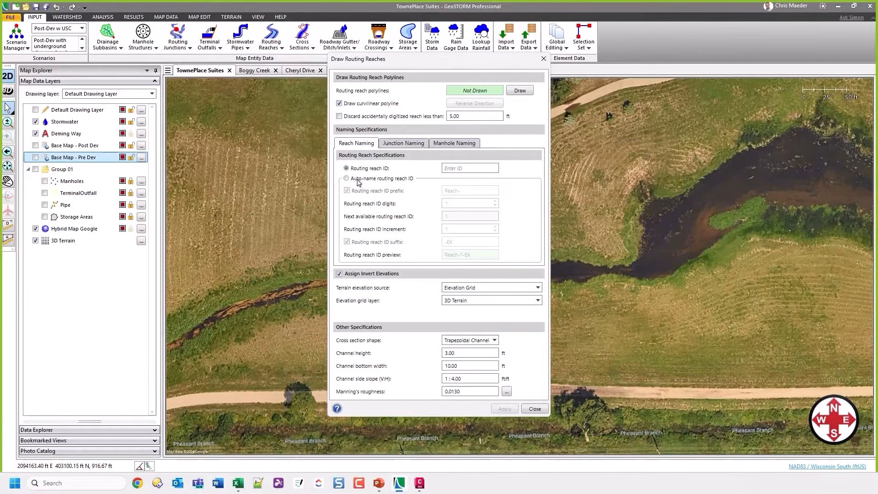
left_click(402, 146)
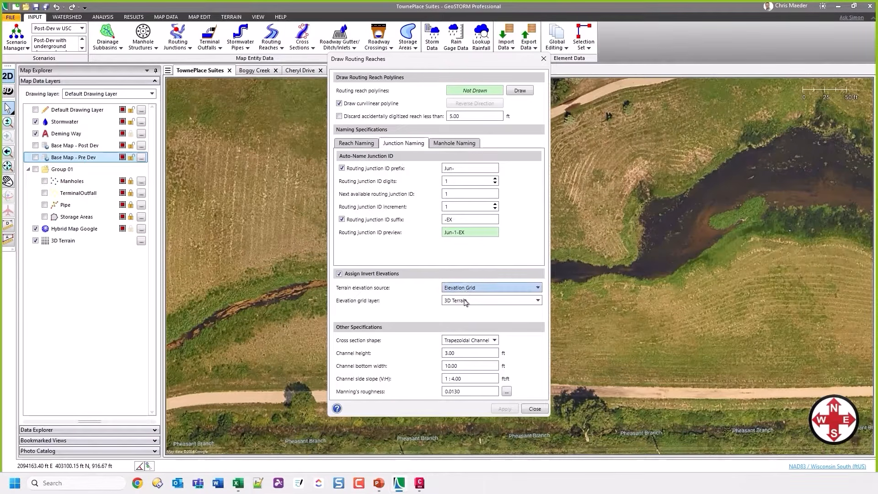
left_click(490, 342)
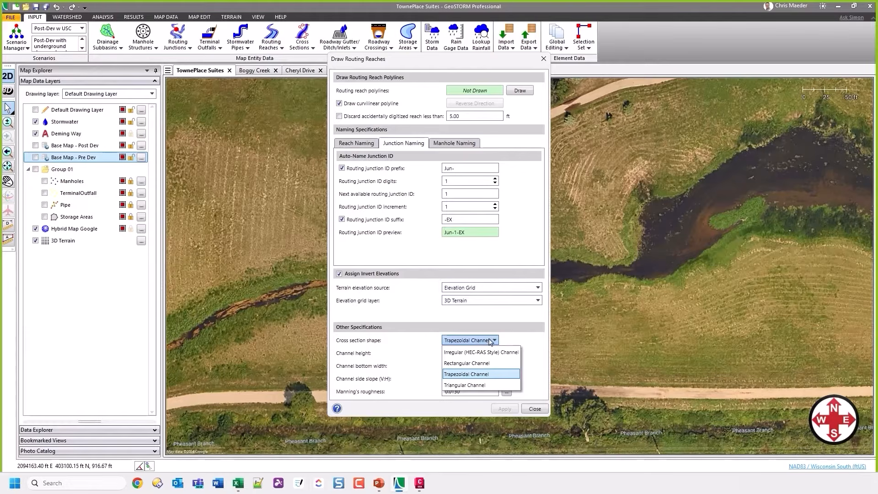
left_click(490, 342)
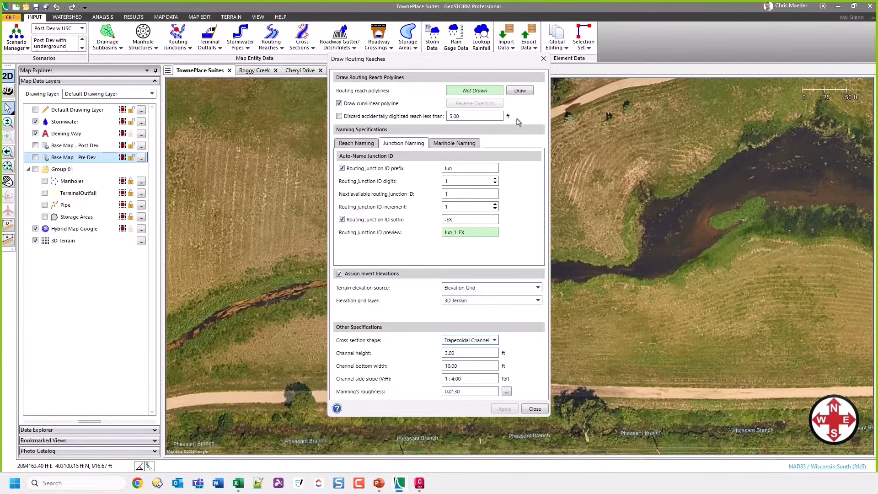
- Start a curvilinear routing reach in the stream channel west of the path crossing, working in the downstream direction
left_click(520, 91)
scroll(384, 219, "down", 2)
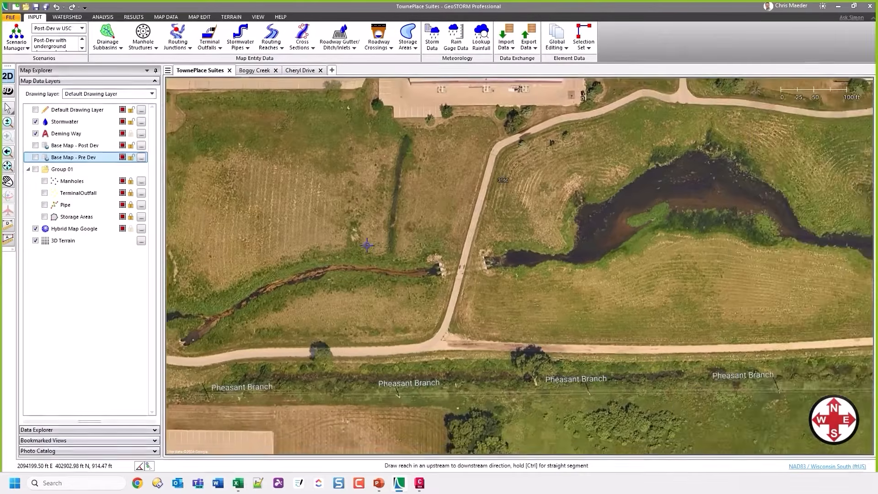
left_click_drag(384, 219, 511, 257)
left_click(341, 323)
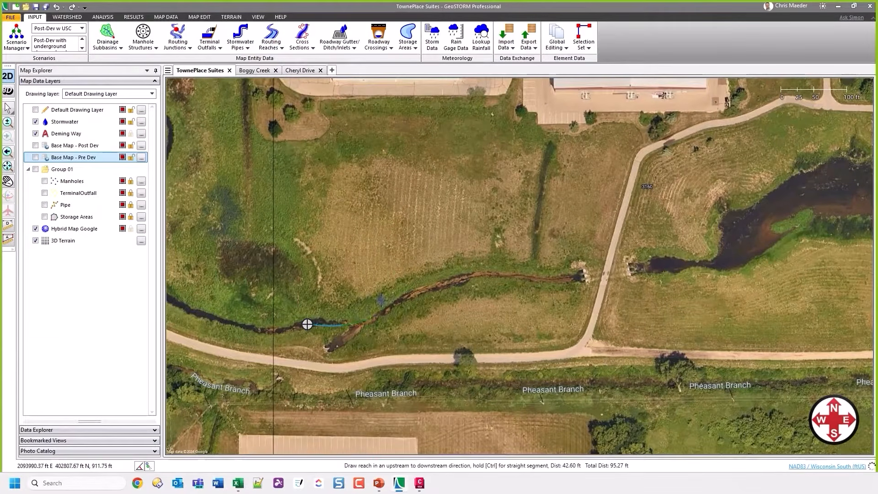
left_click(394, 269)
left_click(456, 250)
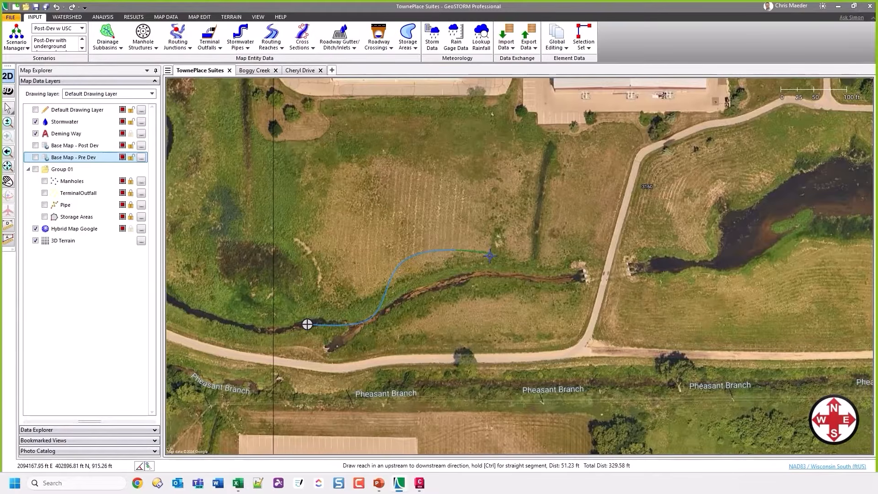
key("BackSpace")
key("BackSpace")
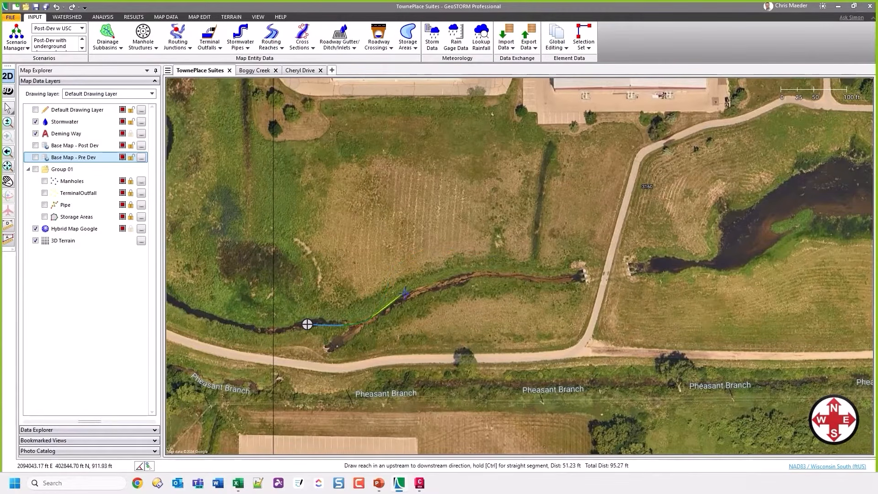
- Continue the reach along the stream centerline and finish it at the culvert's west end, about 422 ft long in total
scroll(404, 299, "up", 2)
left_click(403, 300)
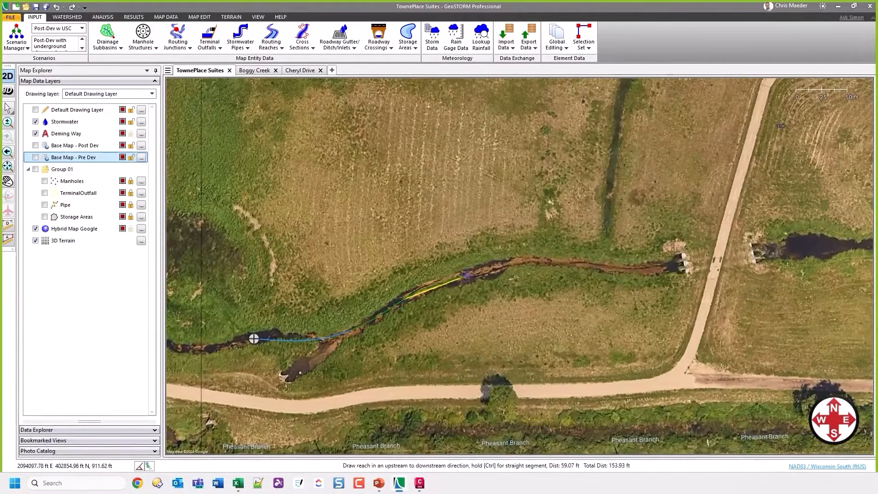
left_click(538, 262)
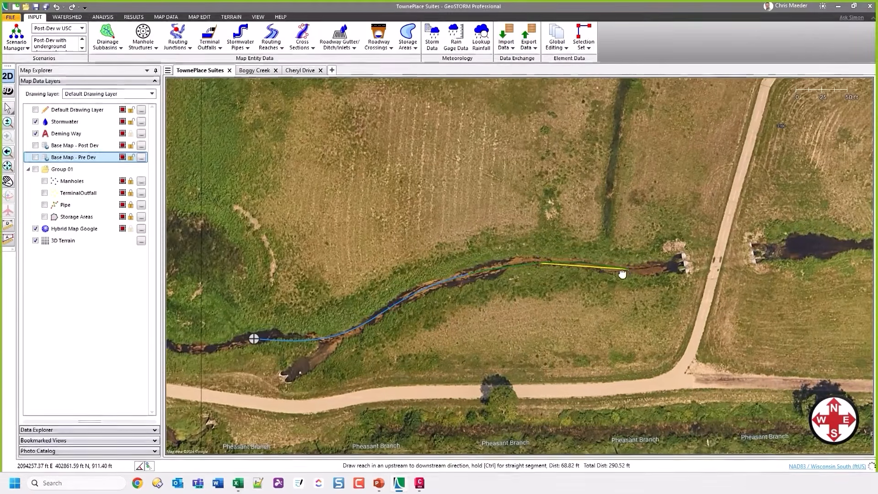
left_click_drag(623, 273, 477, 261)
left_click(501, 261)
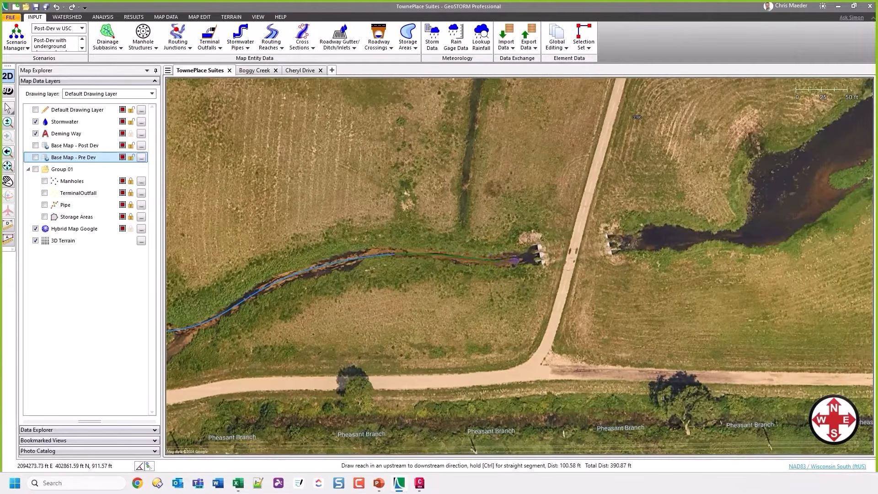
right_click(529, 257)
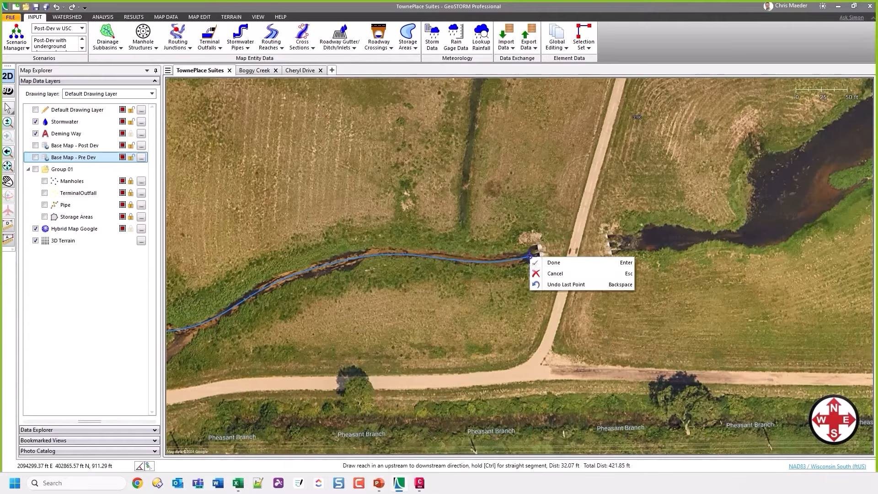
left_click(536, 261)
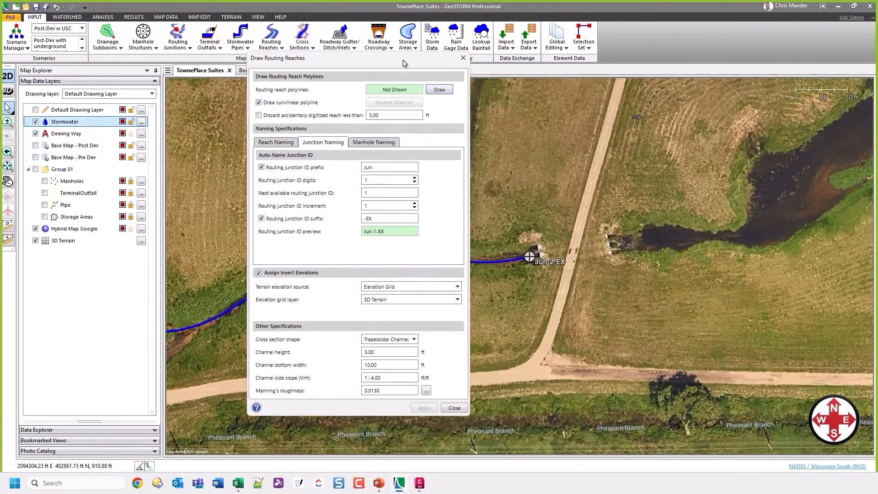
- Draw a second routing reach about 622 ft long from the culvert's east end, following the stream around the wide bend to the narrow channel beyond
left_click(437, 91)
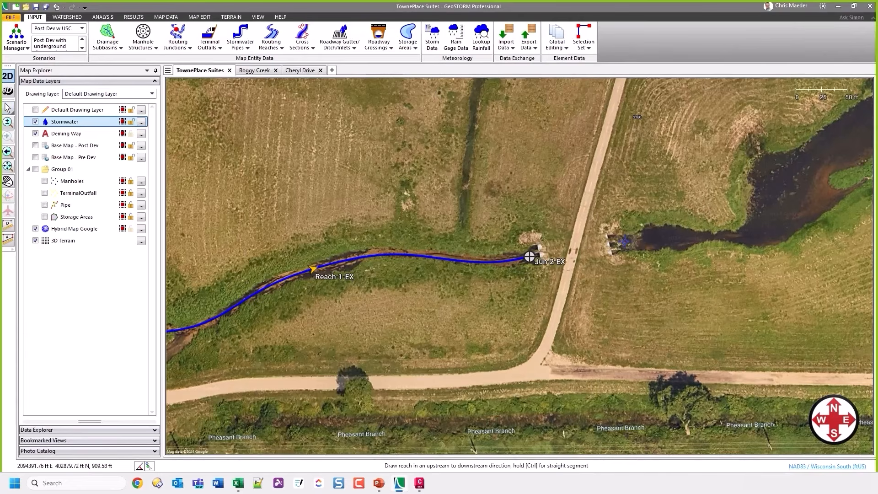
left_click(624, 241)
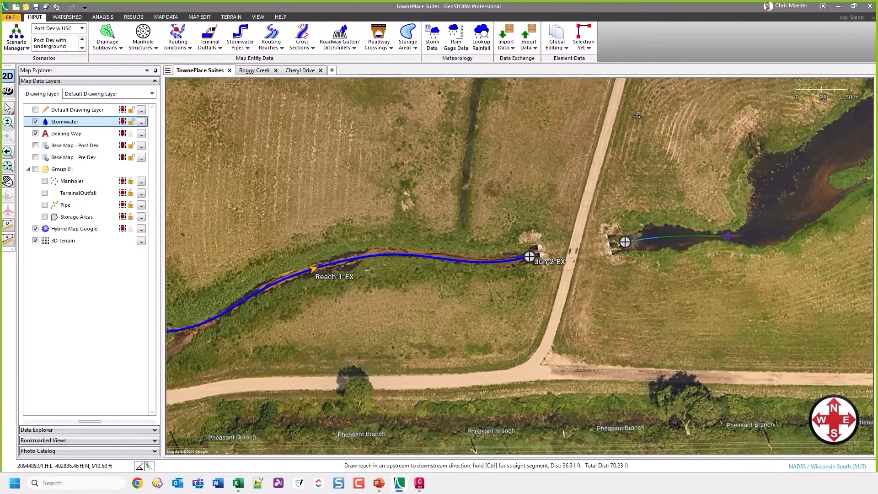
left_click(732, 236)
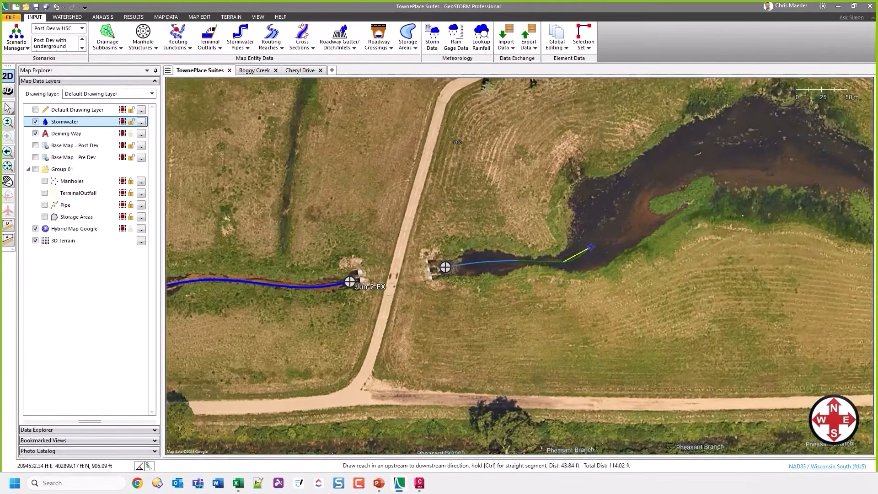
left_click(619, 187)
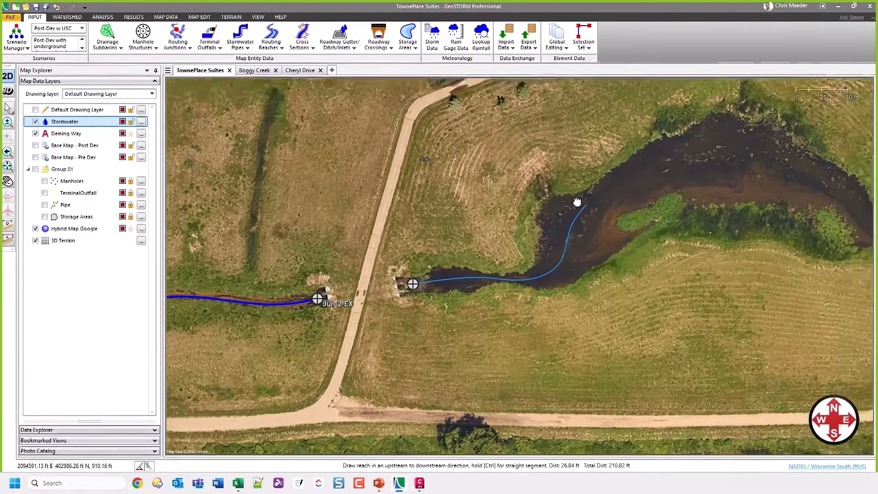
left_click_drag(577, 202, 457, 291)
left_click(537, 249)
left_click(593, 229)
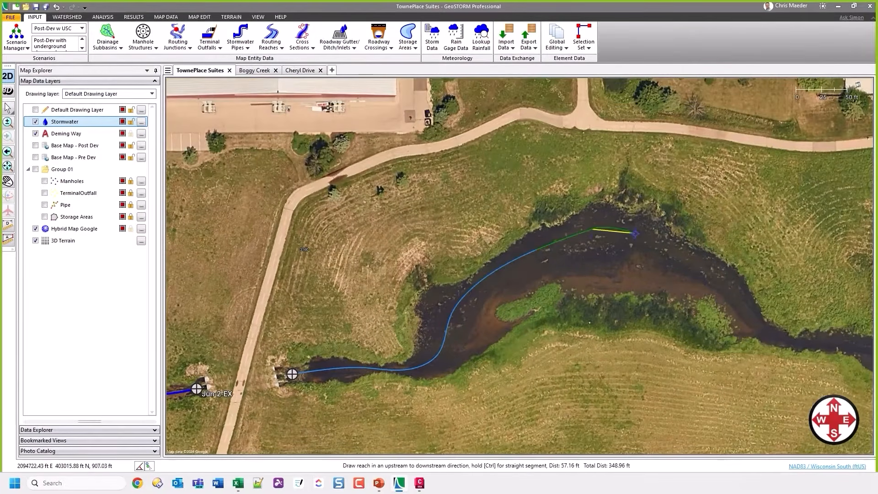
left_click(637, 233)
left_click(684, 255)
left_click(728, 296)
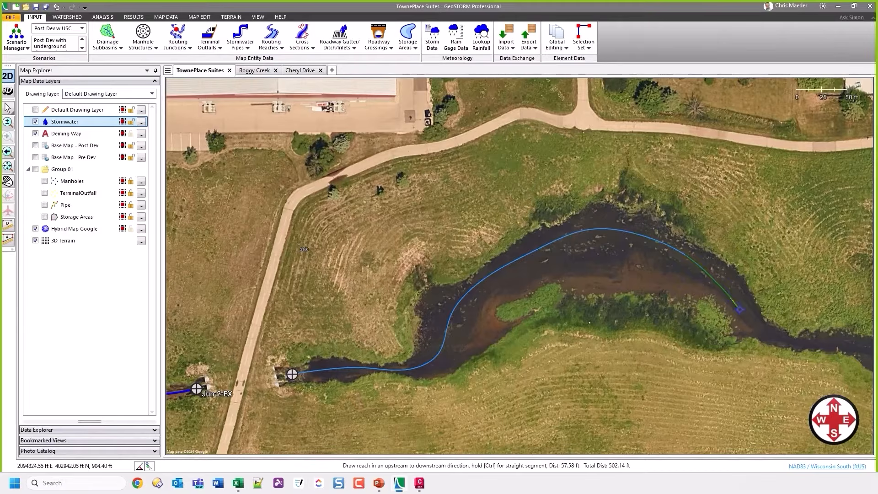
left_click_drag(740, 310, 618, 267)
left_click(649, 292)
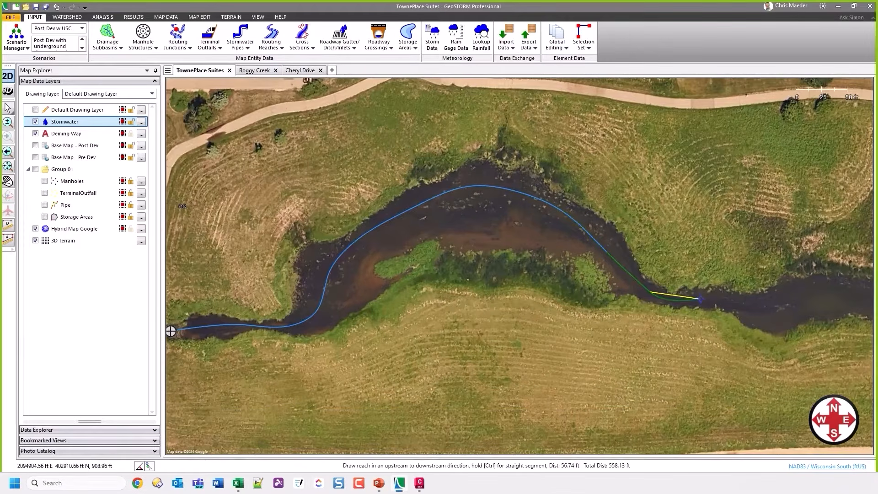
left_click(712, 301)
right_click(714, 303)
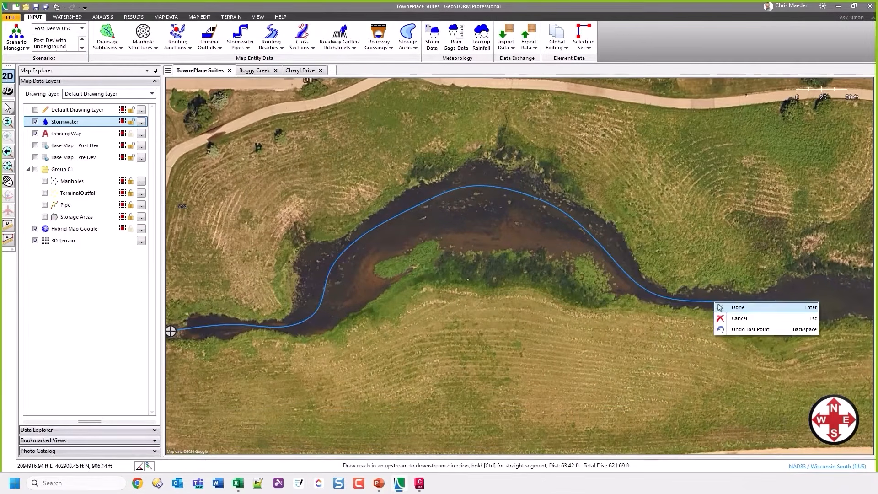
left_click(721, 308)
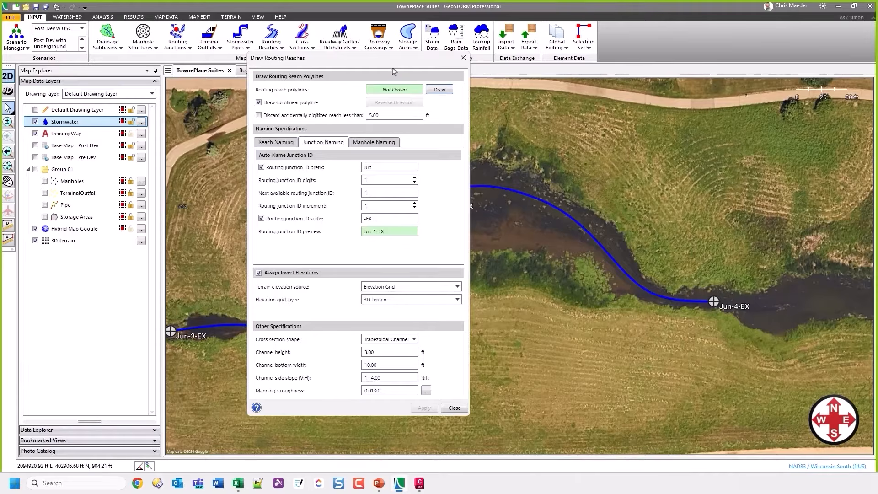
- Draw a tributary routing reach about 91 ft long from the northern path south onto Reach-2-EX, and close the reach drawing settings
left_click_drag(393, 71, 308, 85)
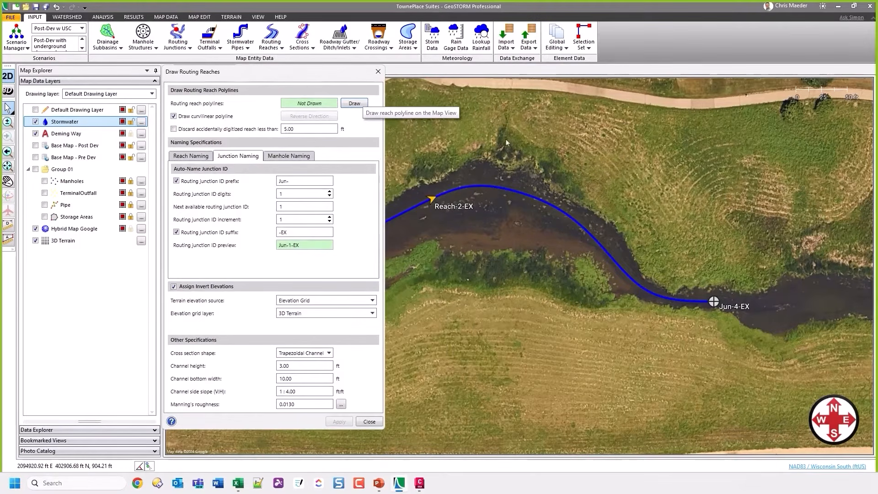
left_click(355, 103)
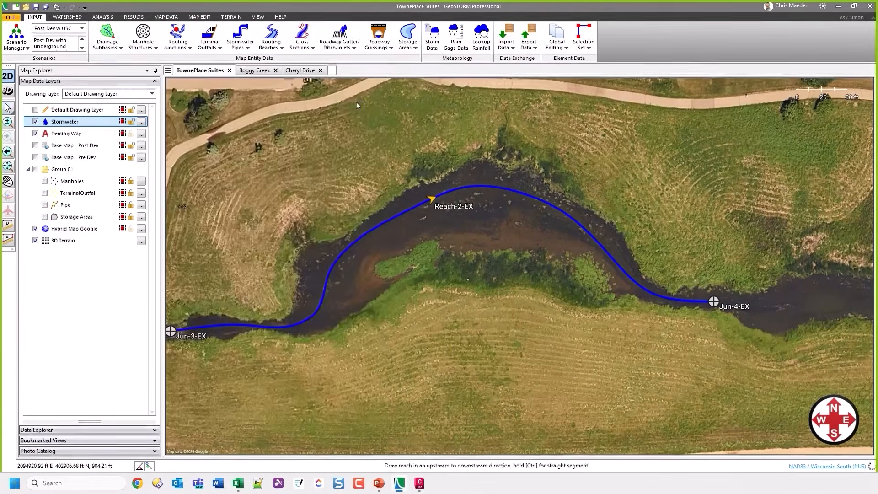
left_click(504, 93)
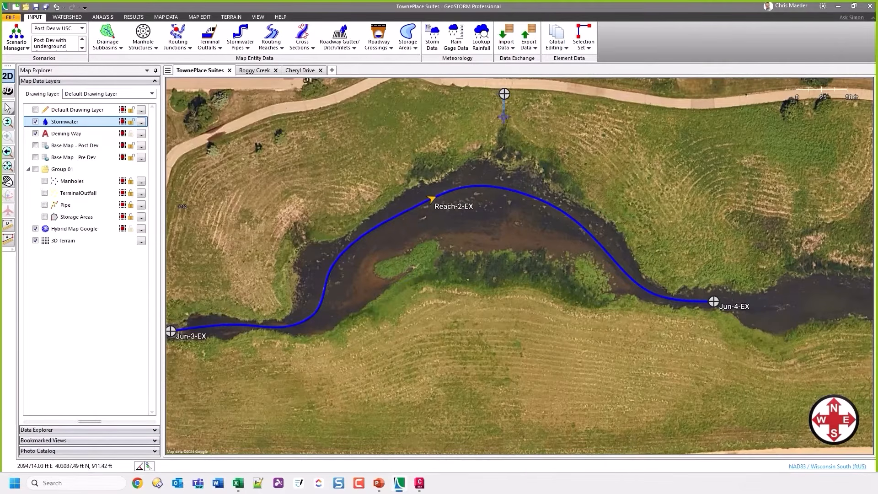
scroll(501, 142, "up", 2)
left_click(502, 142)
scroll(501, 142, "up", 1)
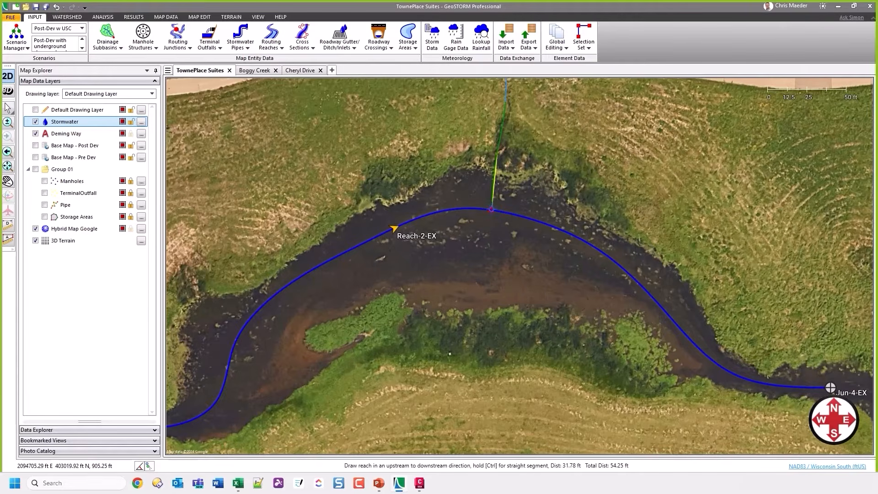
left_click(492, 210)
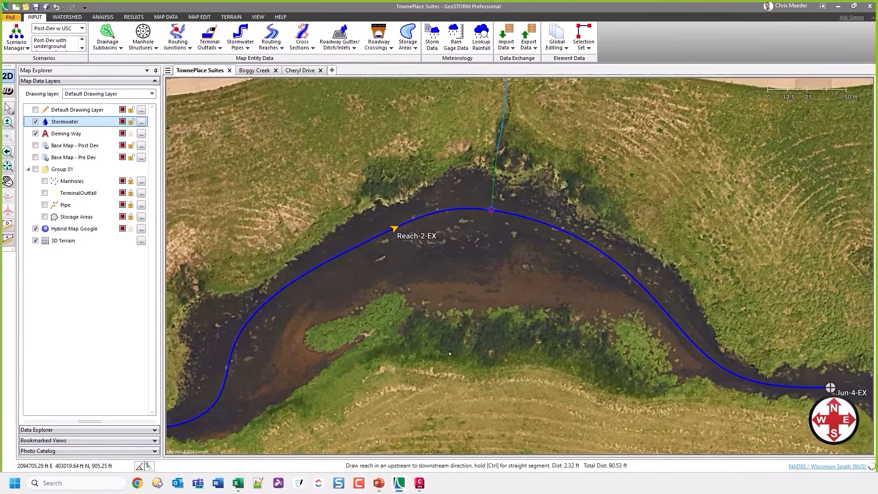
right_click(491, 210)
left_click(507, 216)
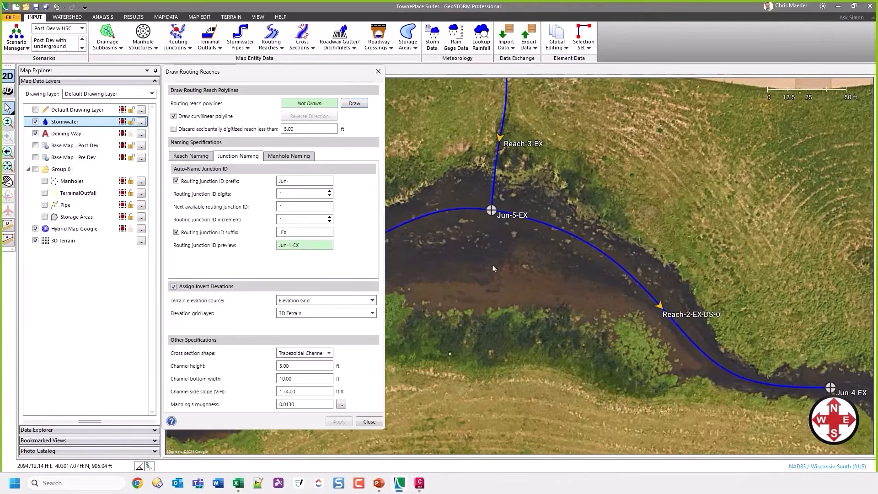
left_click(369, 421)
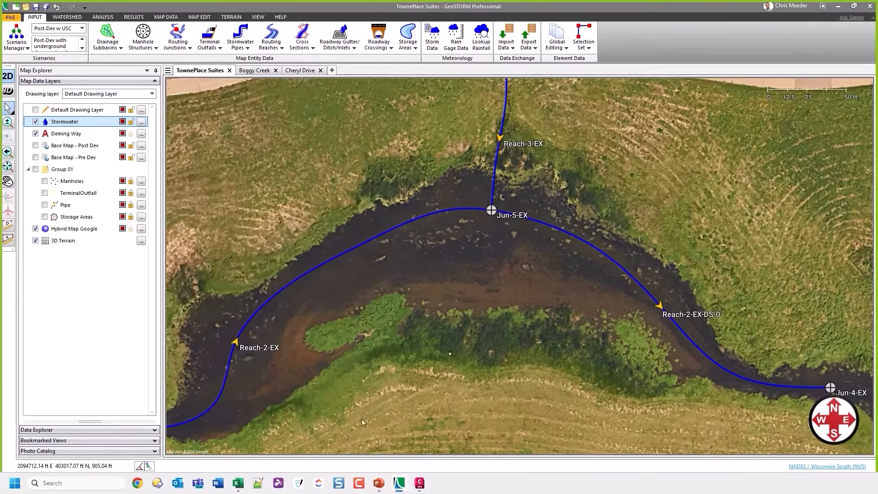
scroll(617, 287, "down", 2)
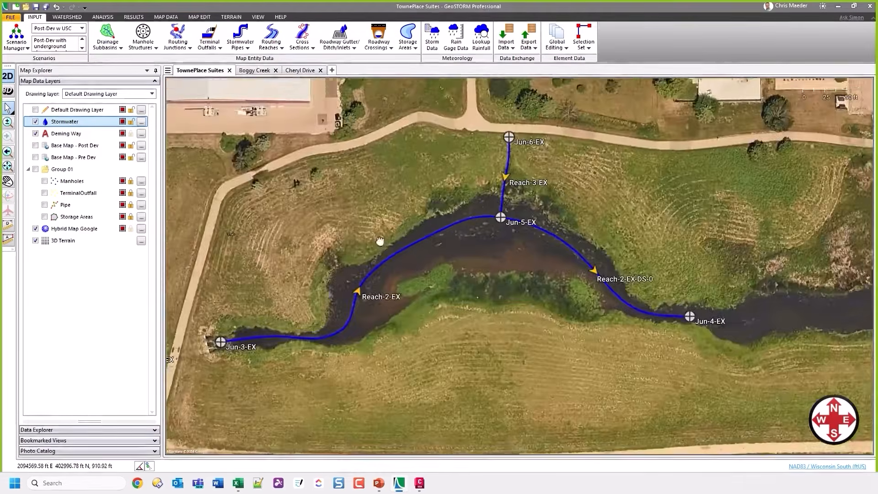
- Set up a roadway crossing for drawing at the path, with auto-named crossing IDs and a 36 in culvert diameter
left_click_drag(228, 353, 488, 279)
scroll(488, 279, "up", 2)
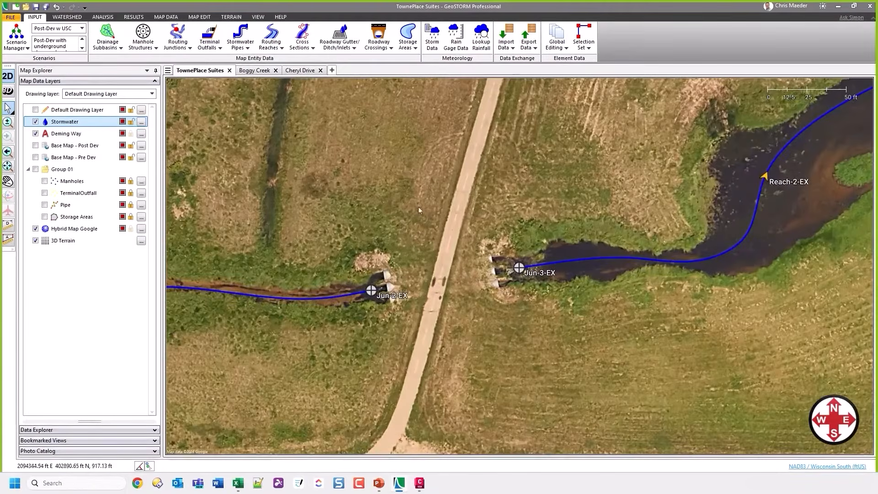
left_click(376, 40)
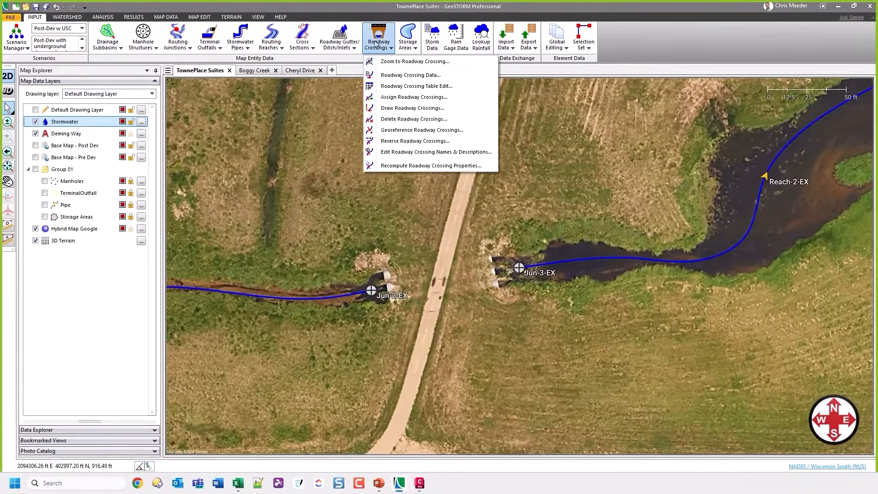
left_click(385, 110)
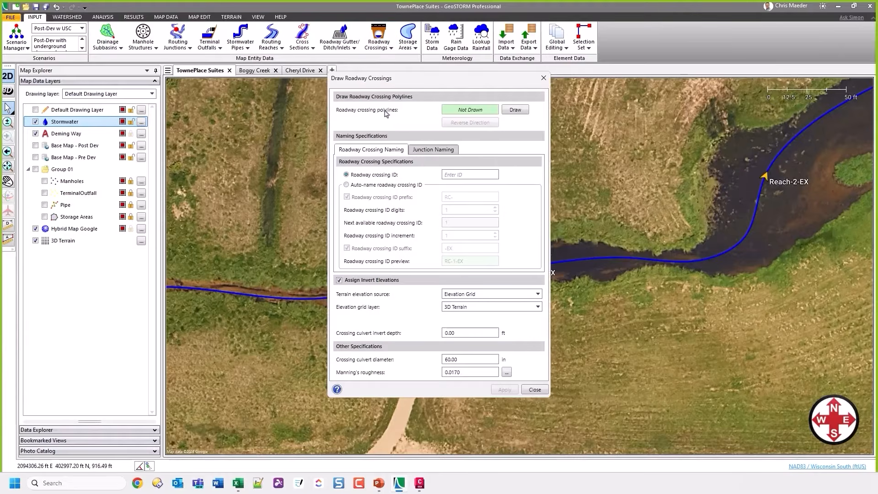
left_click(374, 186)
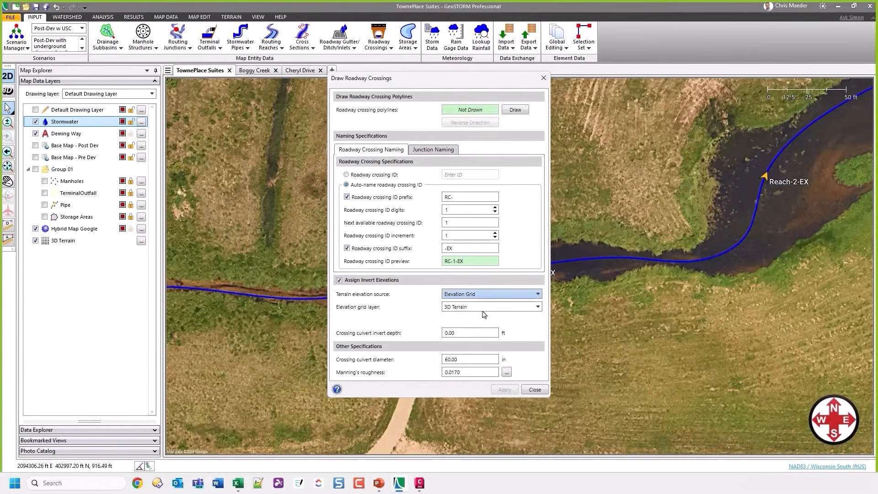
left_click_drag(456, 87, 383, 84)
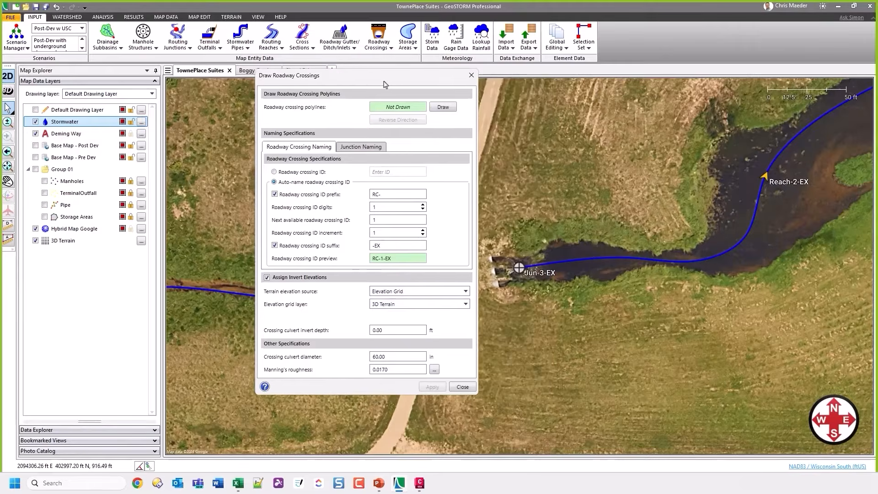
left_click_drag(382, 356, 352, 360)
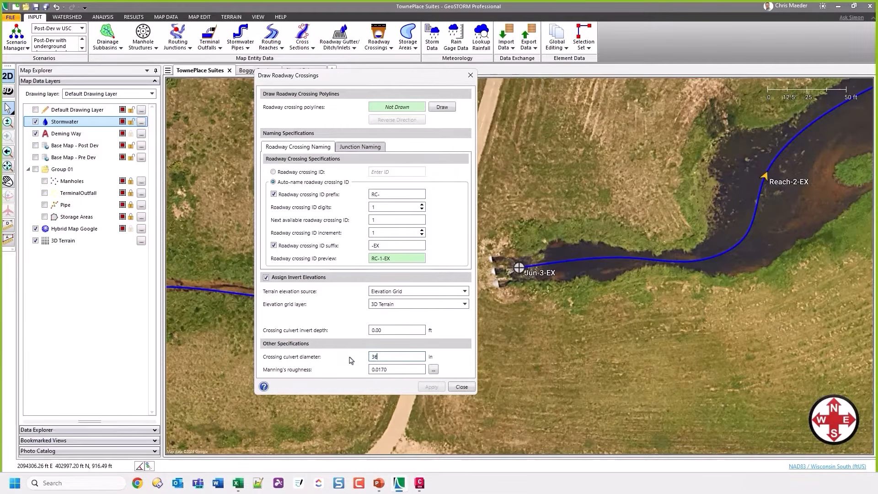
- Draw the roadway crossing downstream from Jun-2-EX to Jun-3-EX across the path, and close the crossing drawing settings
left_click(443, 110)
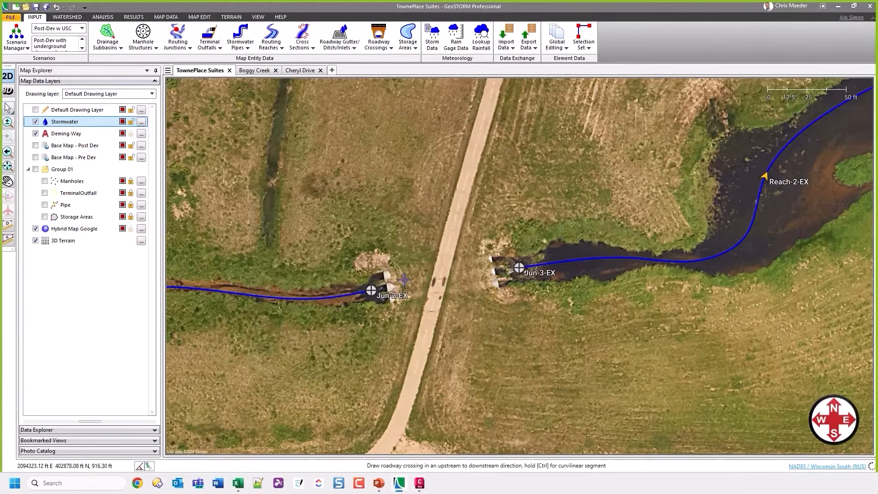
scroll(405, 279, "up", 4)
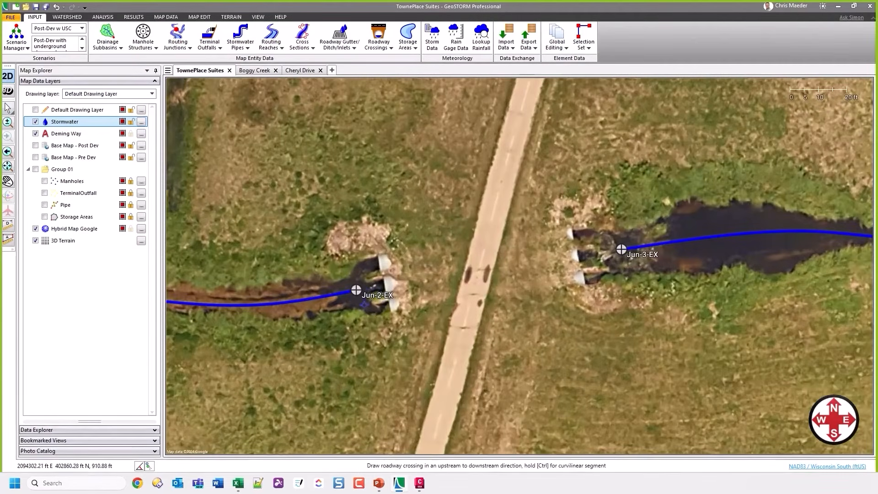
left_click(356, 289)
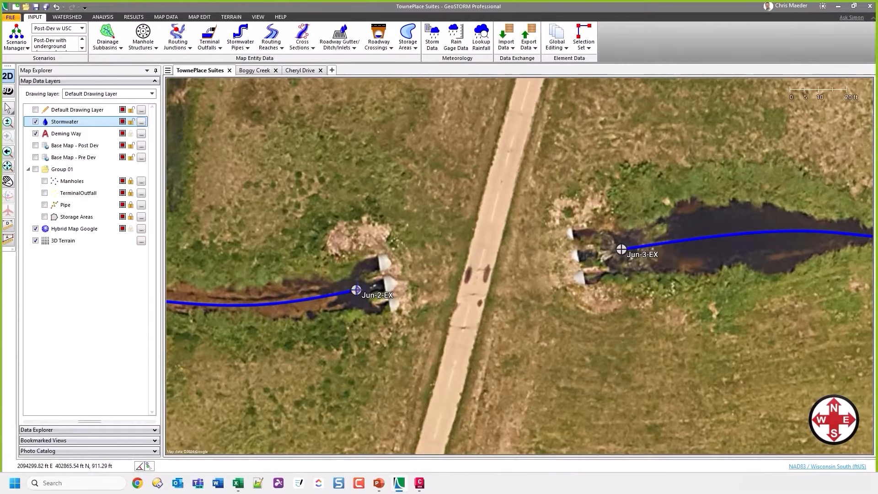
left_click(622, 250)
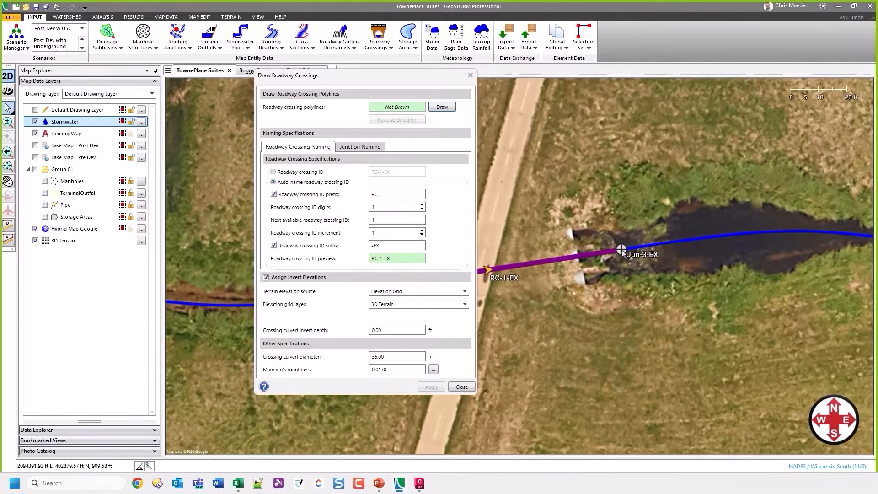
left_click(461, 386)
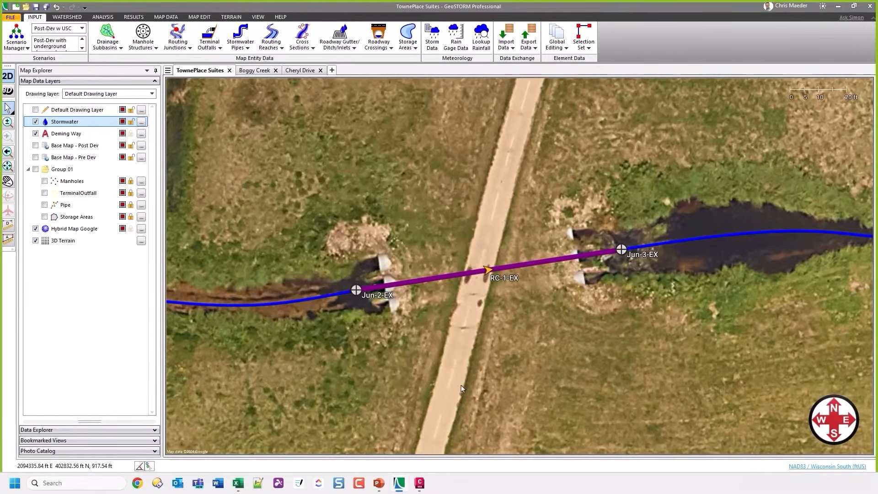
- Open the data of crossing RC-1-EX and pick its roadway weir length along the path on the map, about 58 ft
double_click(529, 267)
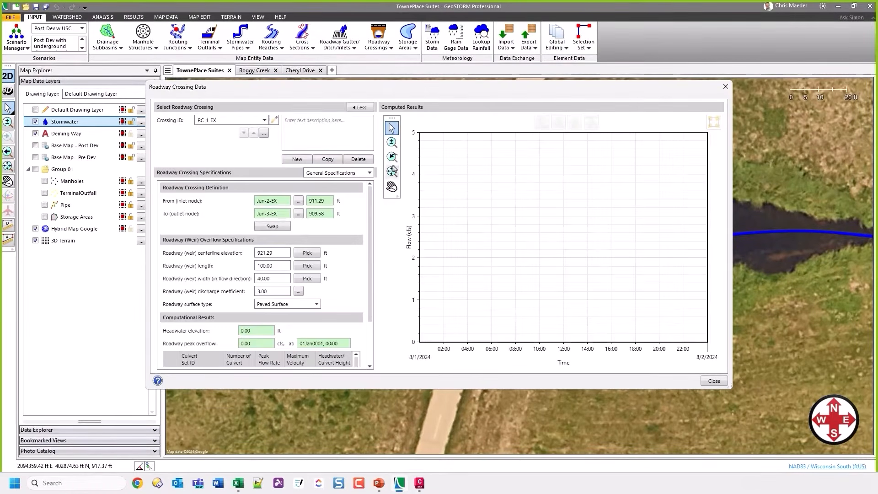
left_click(360, 107)
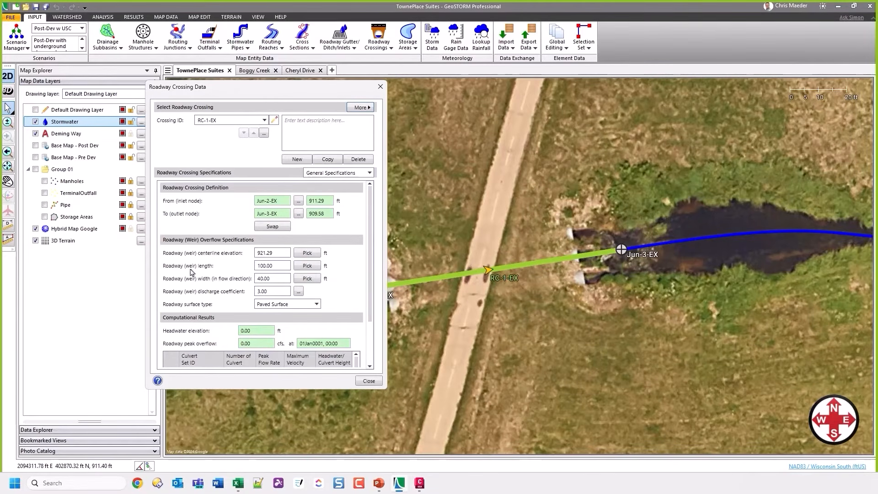
left_click(307, 266)
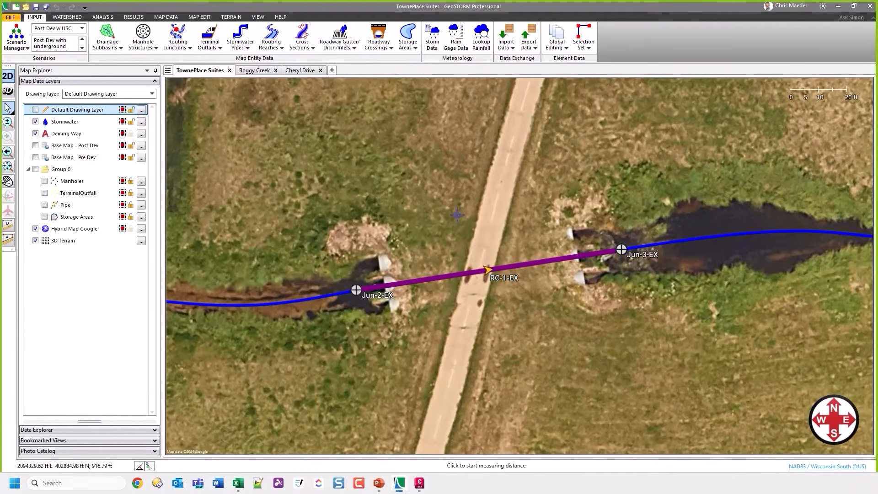
left_click(503, 167)
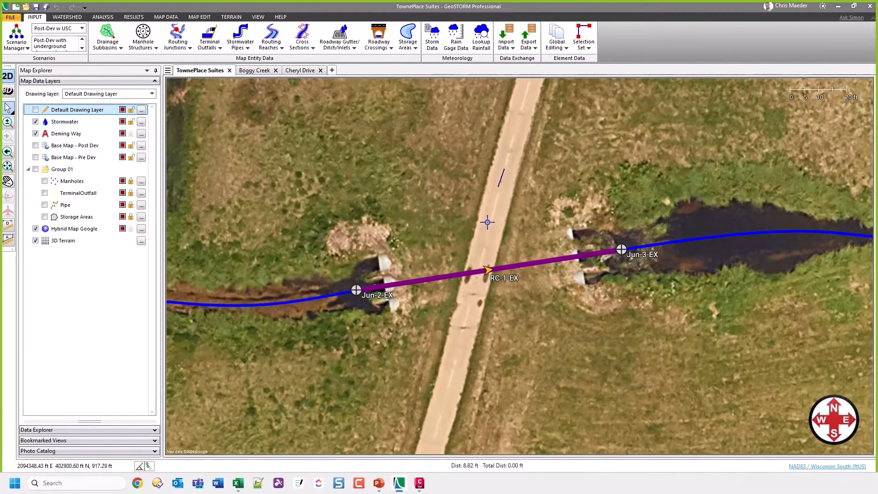
left_click(462, 329)
right_click(463, 330)
left_click(471, 337)
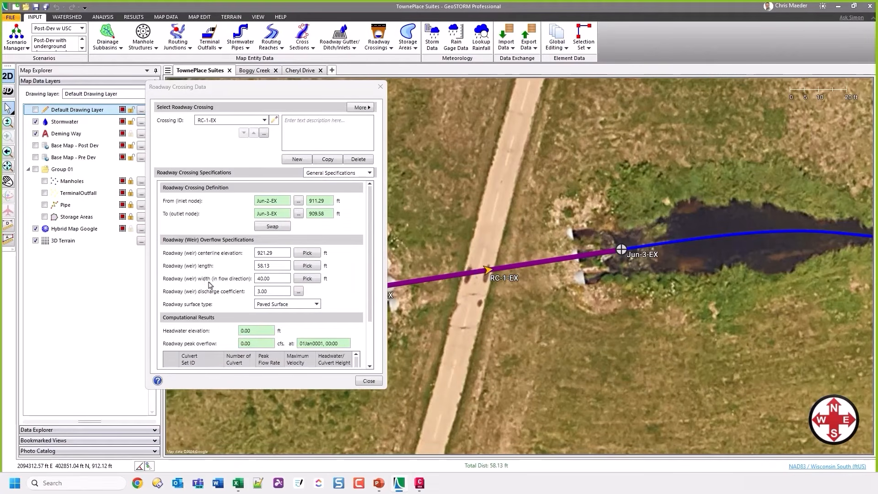
- Pick the roadway weir width on the map by measuring across the path in the flow direction, about 10.4 ft
left_click(307, 279)
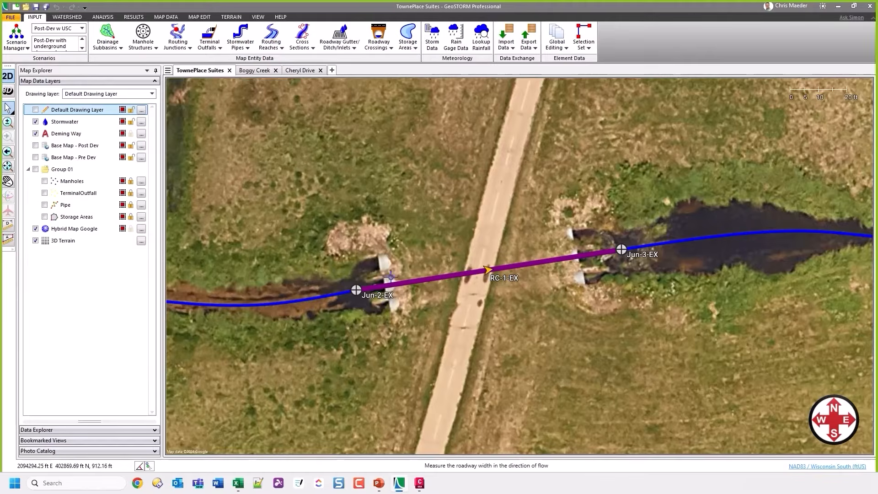
left_click(467, 263)
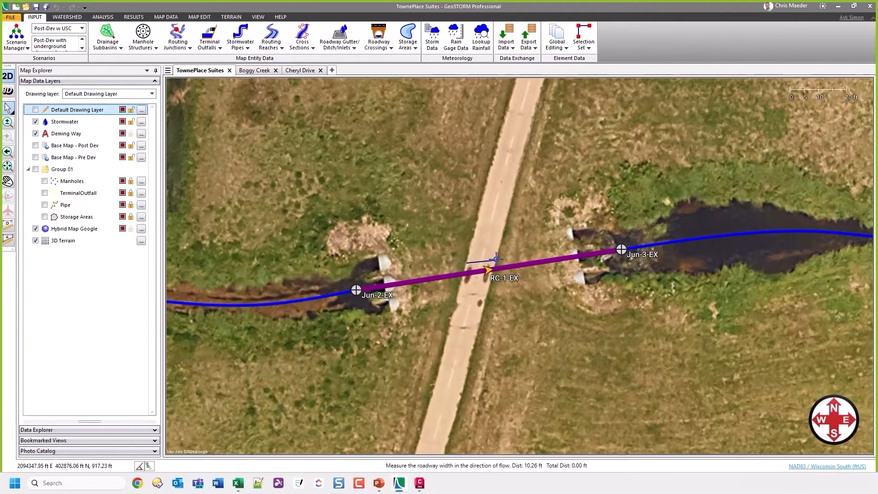
left_click(496, 260)
right_click(497, 261)
left_click(503, 266)
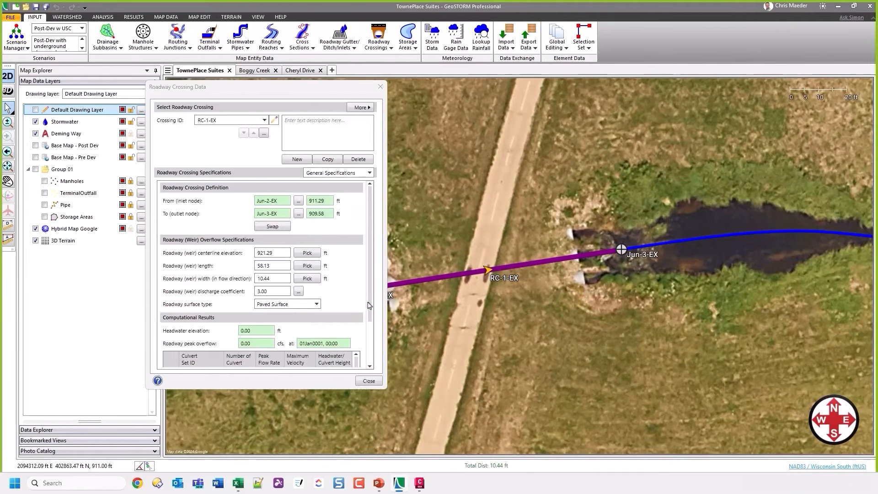
- Review the reference table for the broad crested weir coefficients and the available roadway surface types
left_click(295, 294)
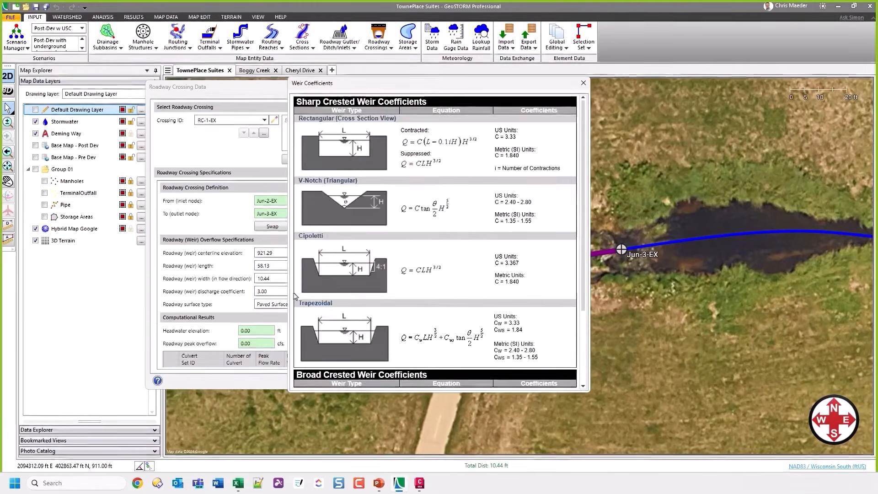
scroll(458, 285, "down", 5)
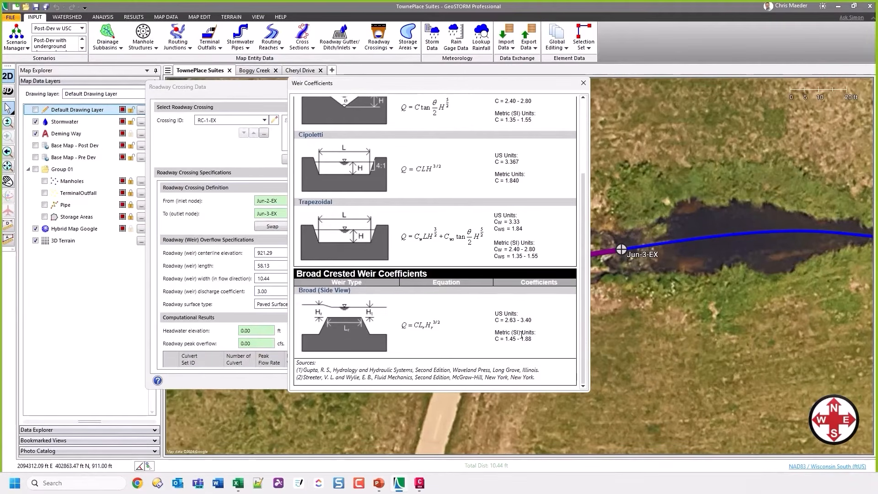
left_click_drag(536, 339, 505, 346)
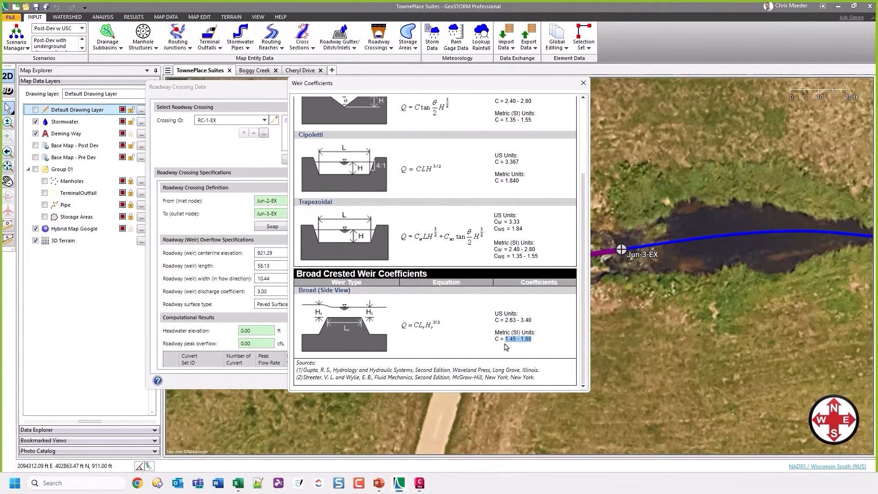
left_click(583, 84)
left_click(297, 305)
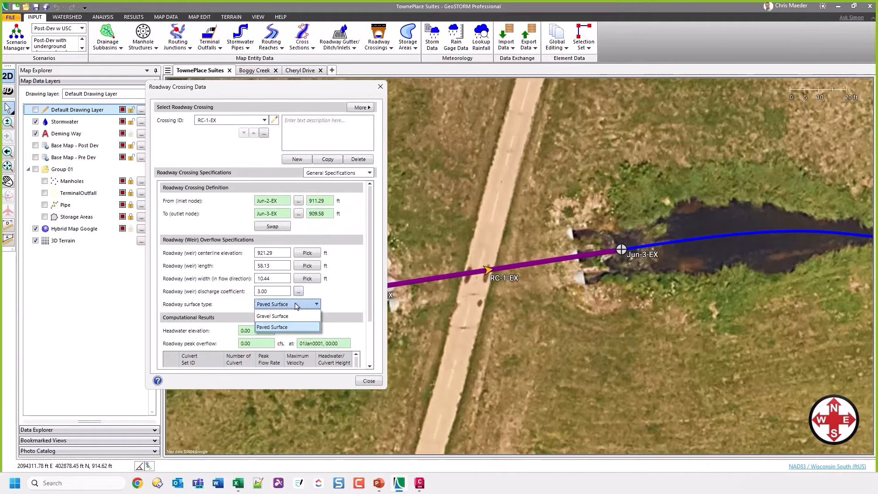
left_click(297, 305)
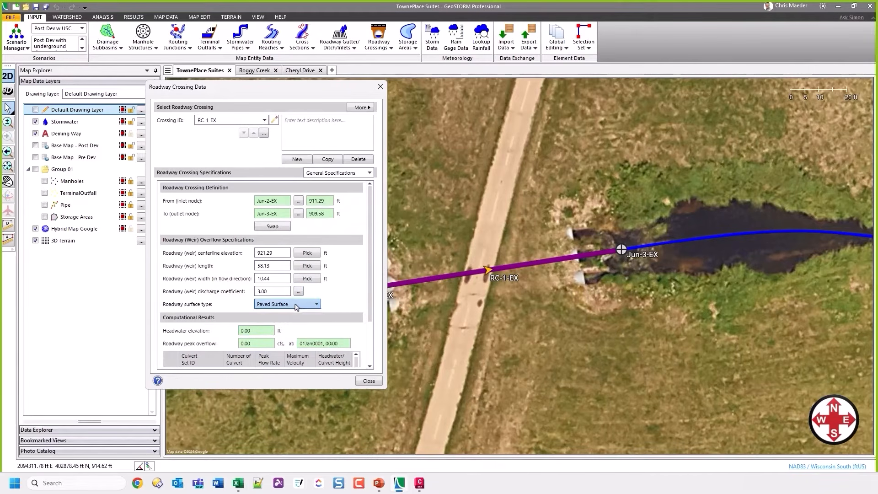
- Display the crossing's culvert specifications and review the available culvert shapes, types and entrance options
left_click(321, 176)
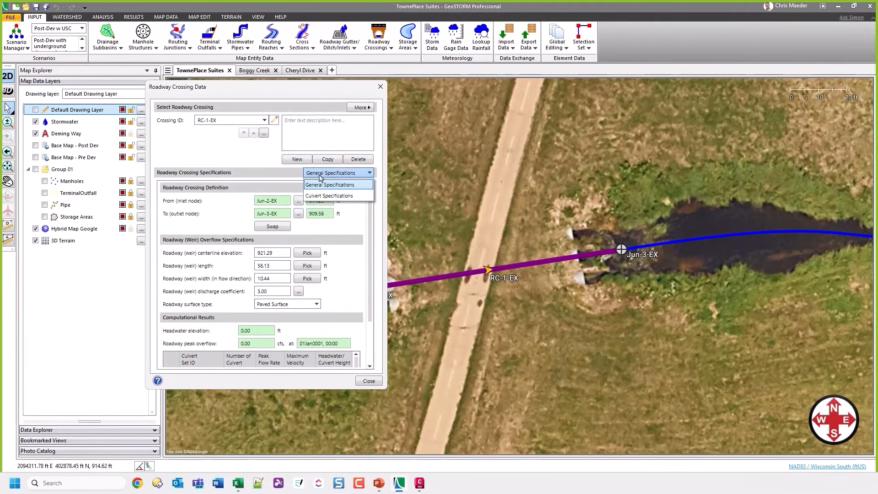
left_click(320, 194)
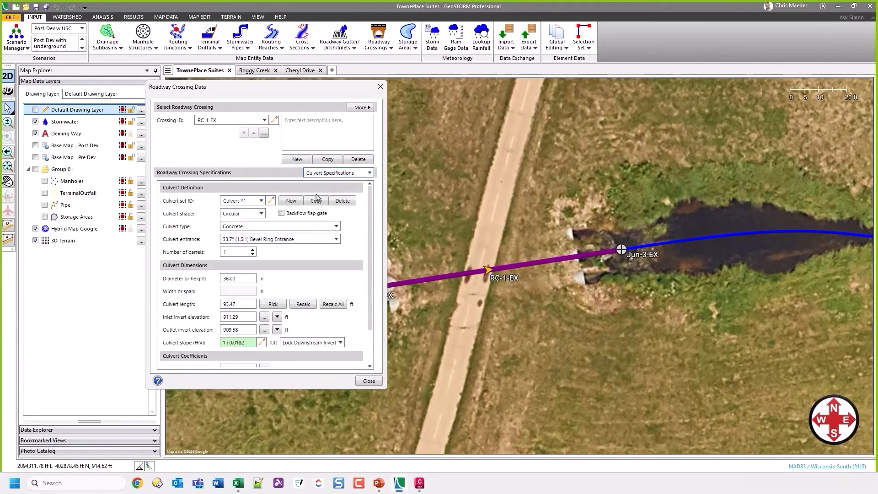
left_click(253, 214)
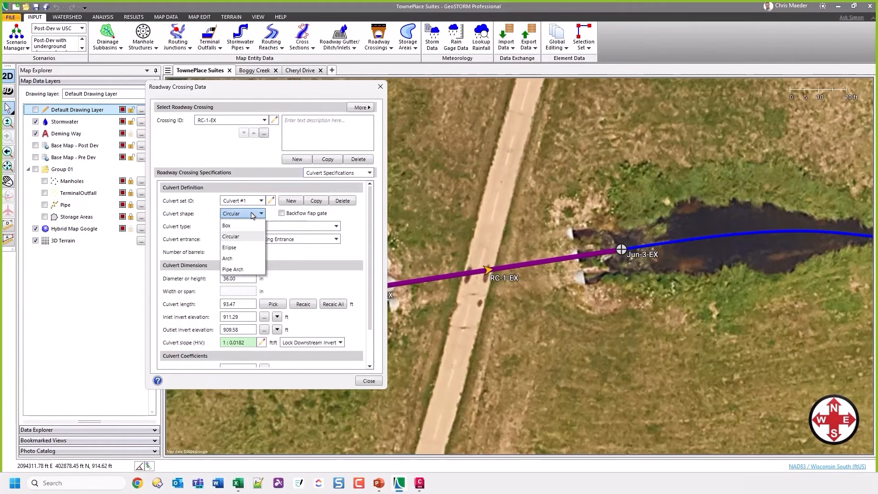
left_click(253, 214)
left_click(253, 227)
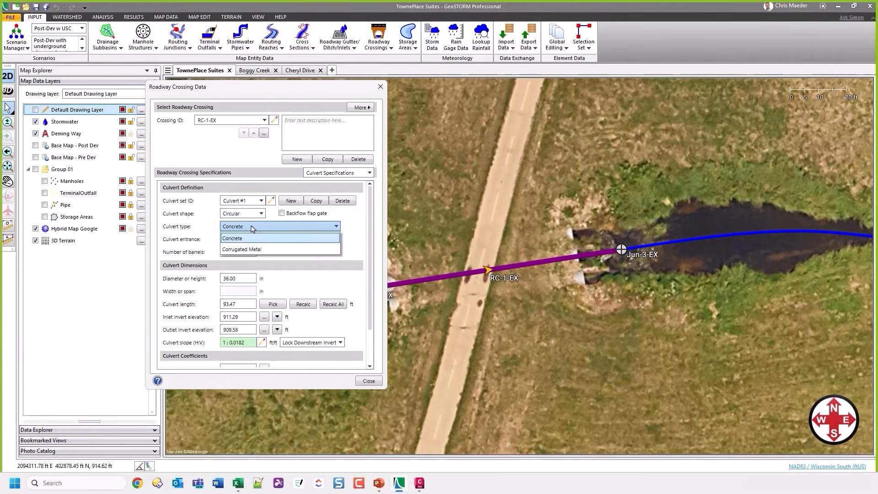
left_click(253, 228)
left_click(259, 239)
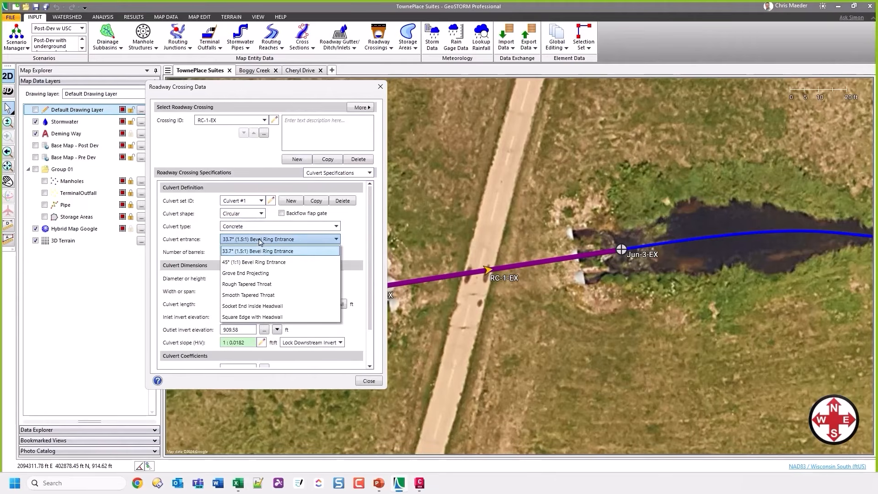
left_click(260, 241)
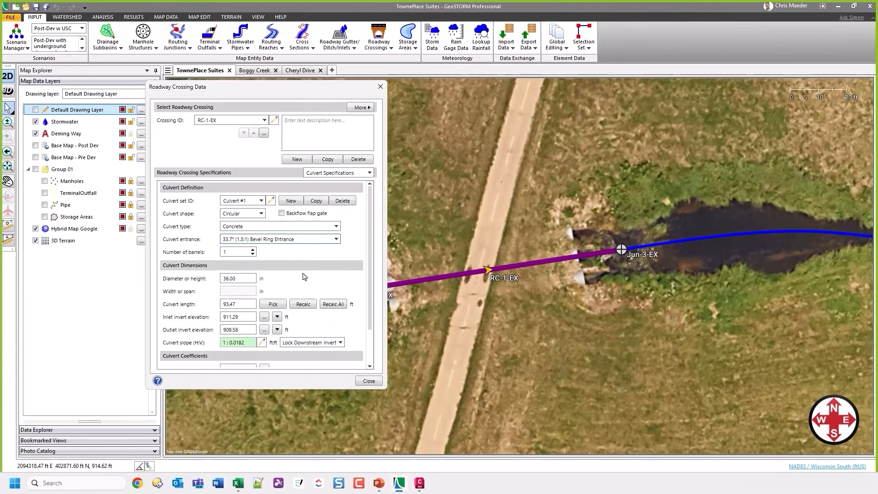
- Set the number of culvert barrels to 3 and pick the culvert length on the map between the pipe ends, about 68 ft
left_click(253, 250)
left_click(253, 250)
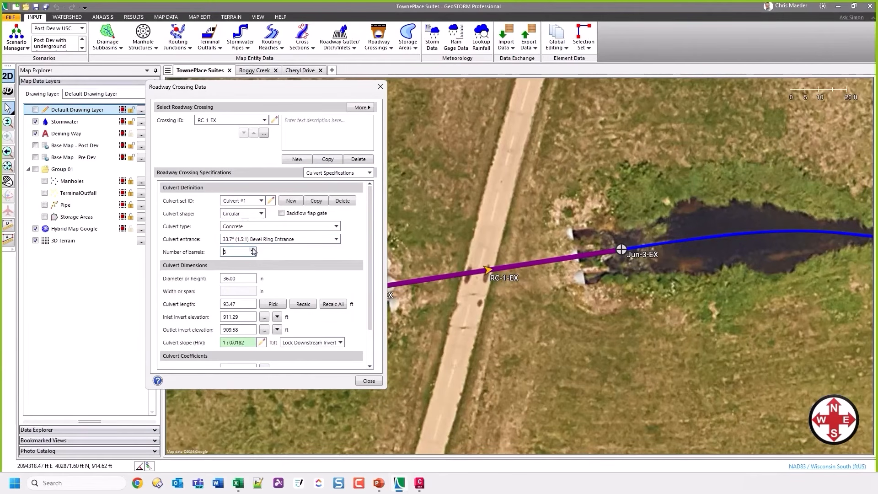
left_click(273, 304)
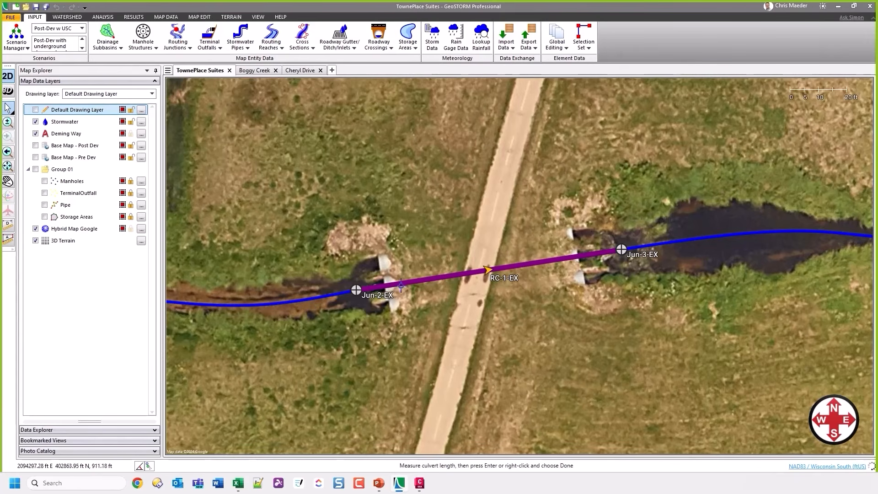
left_click(384, 282)
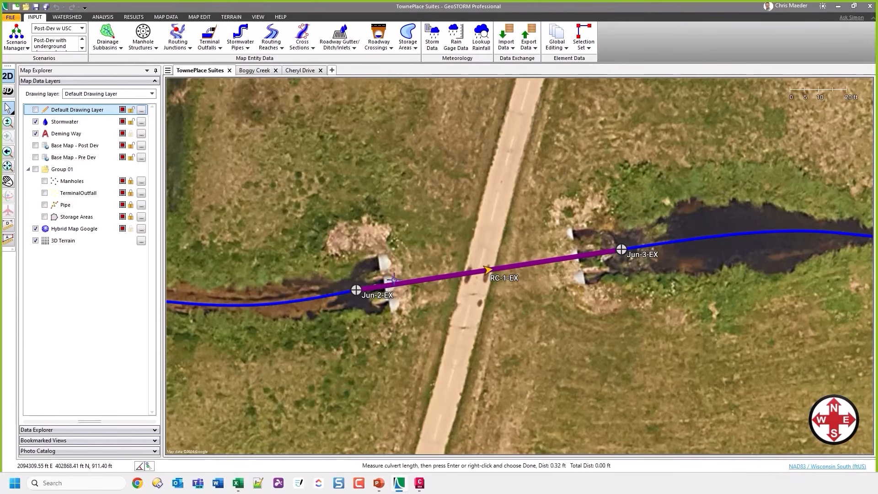
right_click(577, 252)
left_click(587, 255)
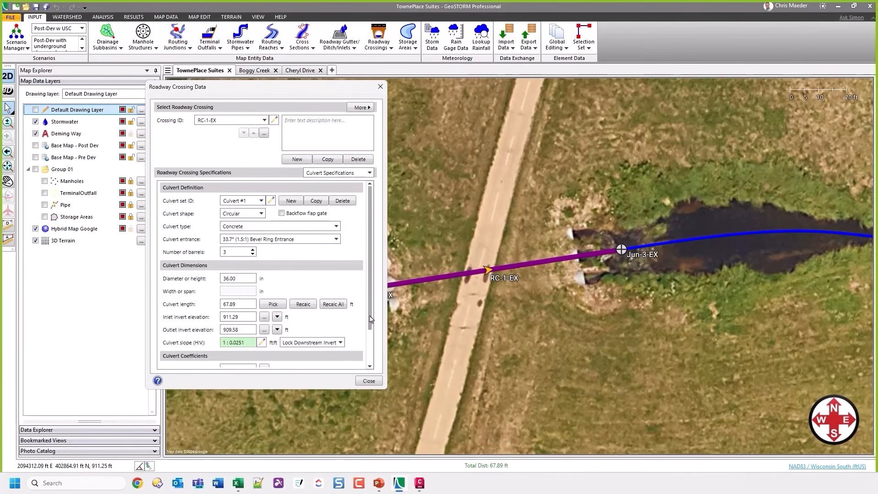
left_click(369, 358)
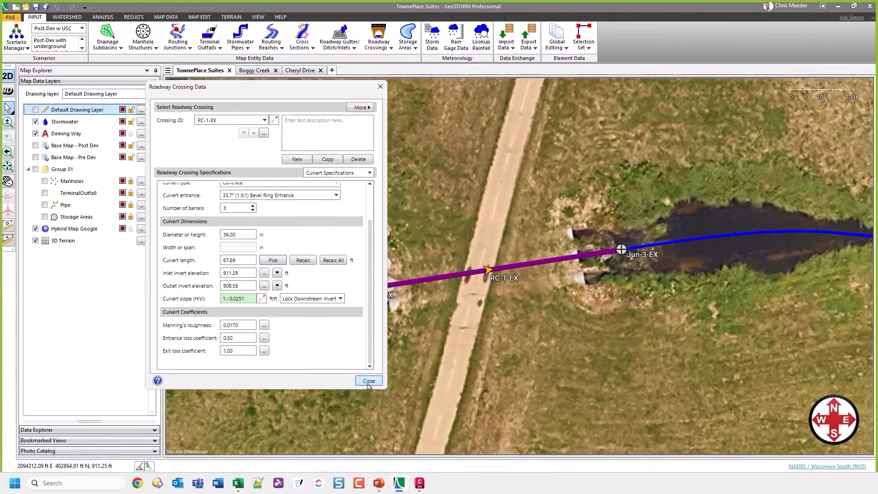